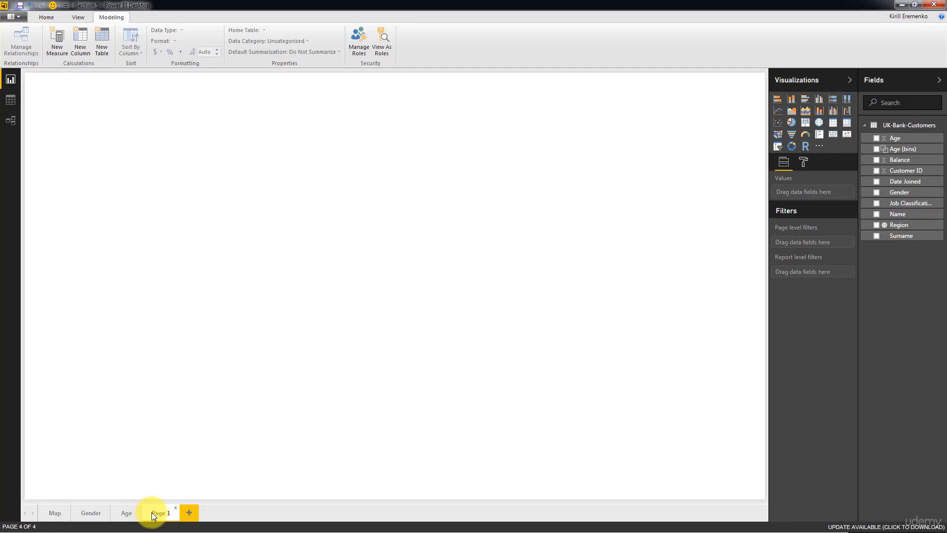
# - Rename the blank report page Page 1 as Balance
pyautogui.doubleClick(152, 512)
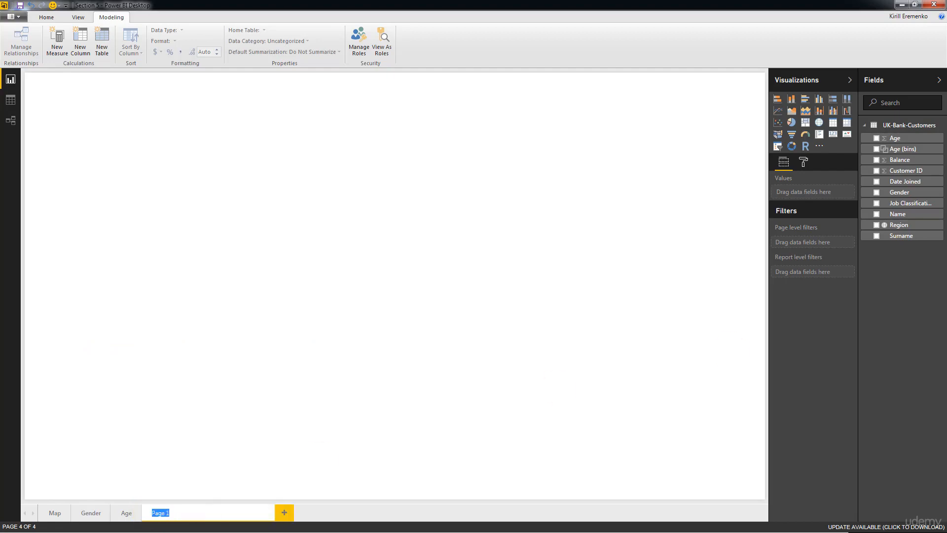
pyautogui.write('Balance')
pyautogui.press('Return')
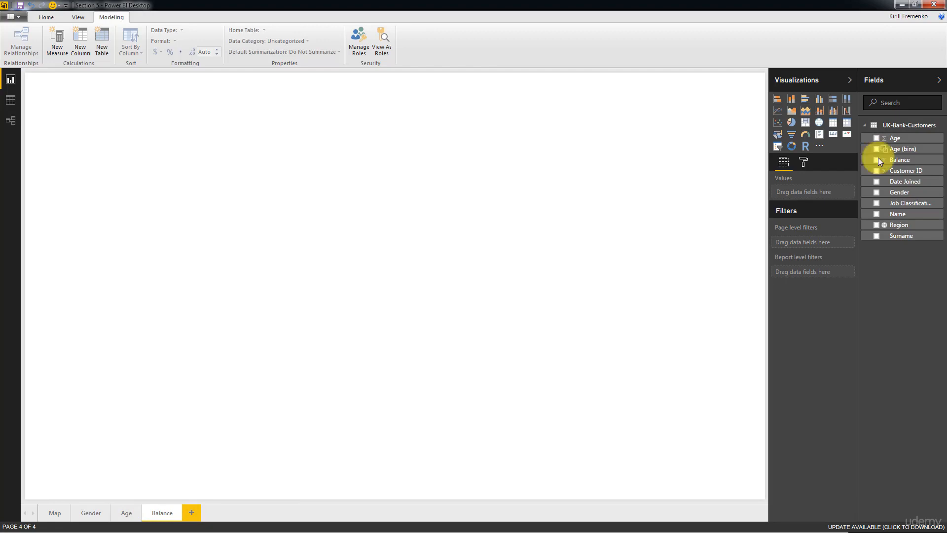
# - Group the Balance field into bins with a bin size of 10000
pyautogui.rightClick(892, 162)
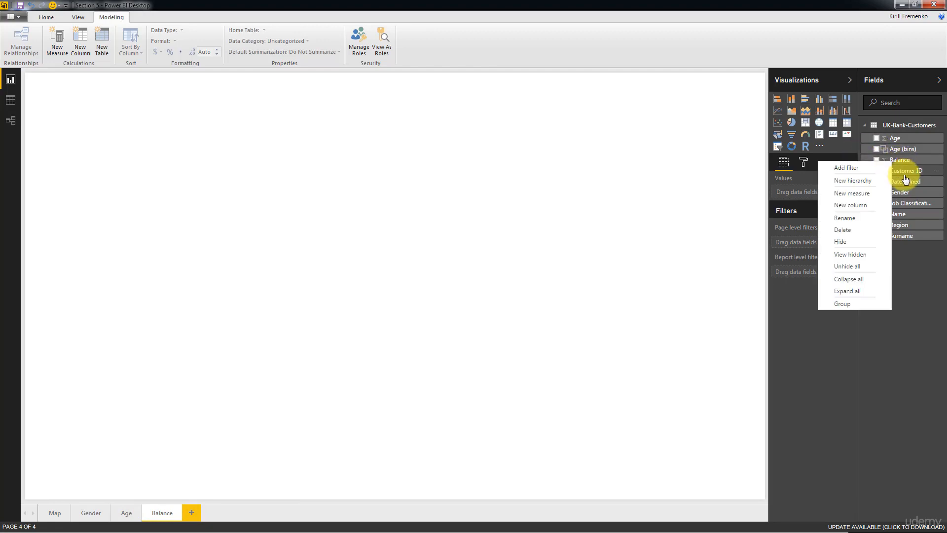
pyautogui.click(842, 305)
pyautogui.click(387, 261)
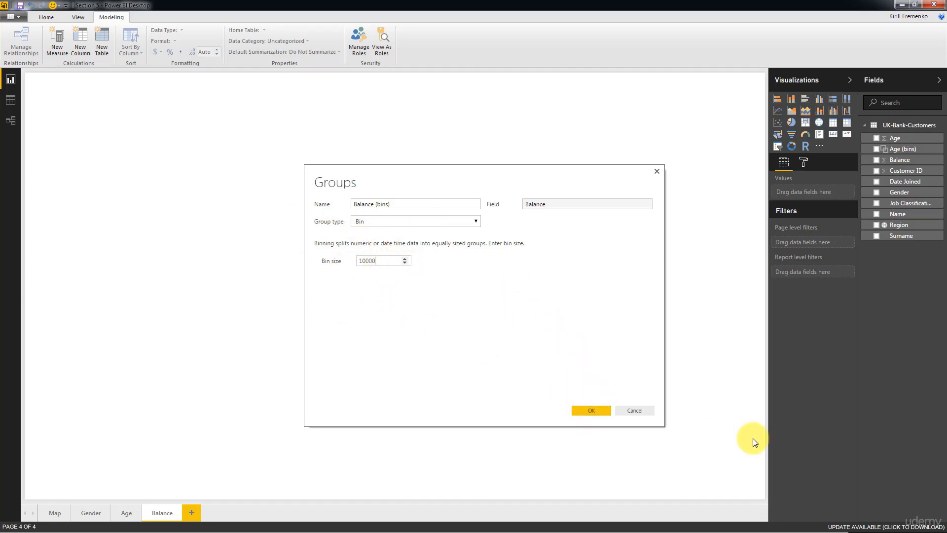
pyautogui.click(583, 413)
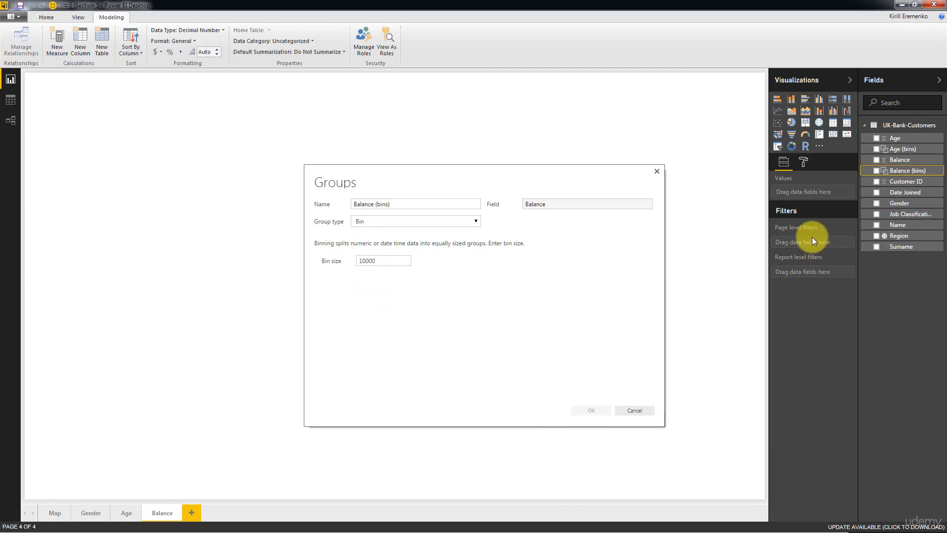
# - Create a column chart of the Customer ID count by Balance (bins) and enlarge it on the page
pyautogui.moveTo(910, 171); pyautogui.dragTo(390, 206)
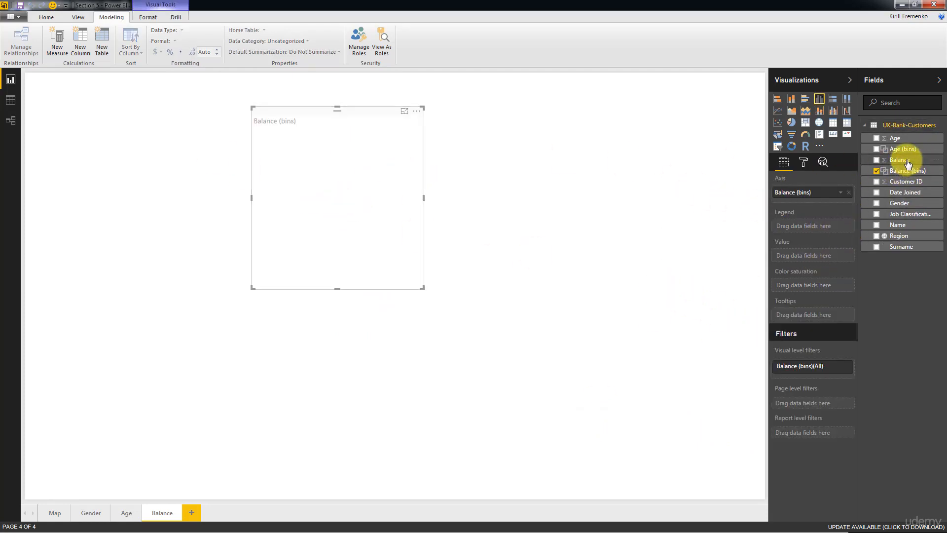
pyautogui.moveTo(896, 183); pyautogui.dragTo(334, 166)
pyautogui.click(841, 256)
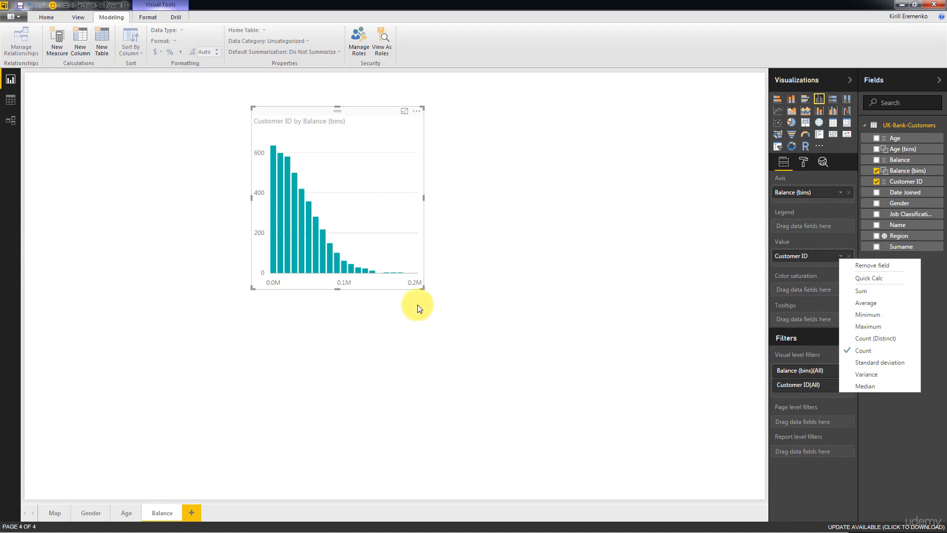
pyautogui.moveTo(421, 289); pyautogui.dragTo(582, 400)
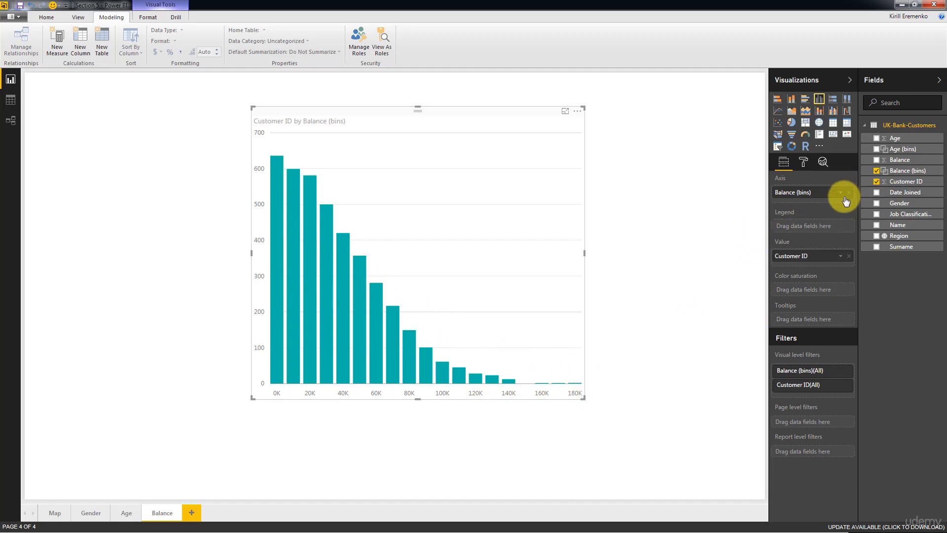
# - Use Quick Calc to show the chart's Customer ID count as a percentage of the grand total
pyautogui.click(840, 259)
pyautogui.click(856, 276)
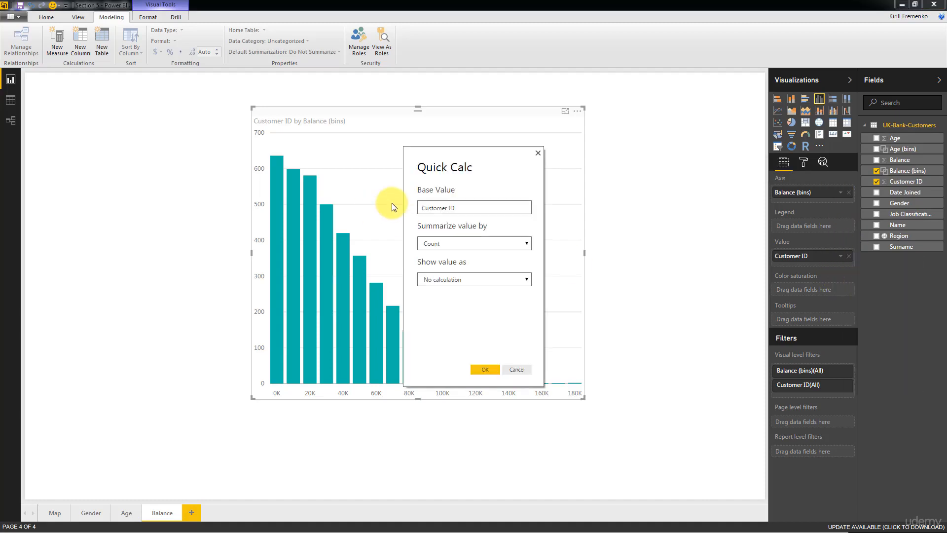
pyautogui.click(442, 280)
pyautogui.click(451, 299)
pyautogui.click(484, 369)
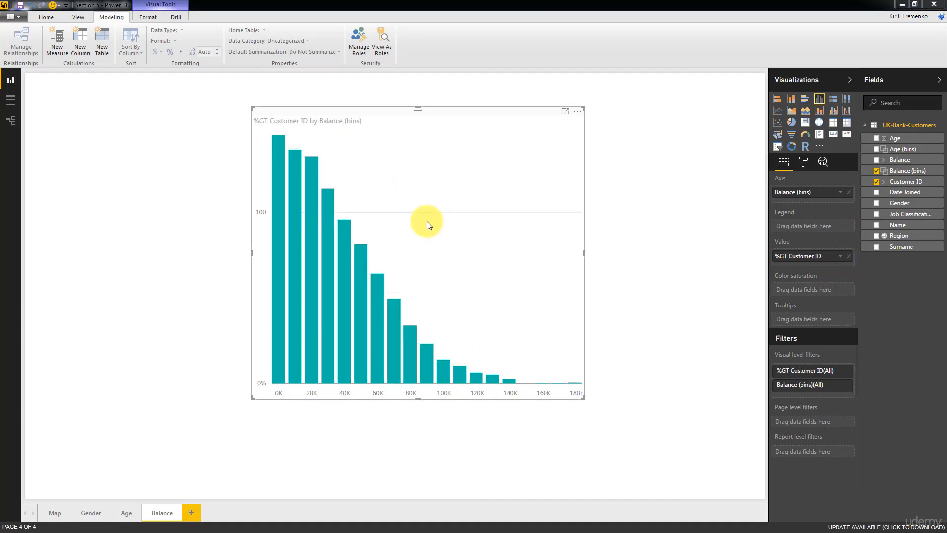
# - Turn on data labels for the balance chart and set their label density to 100%
pyautogui.click(804, 163)
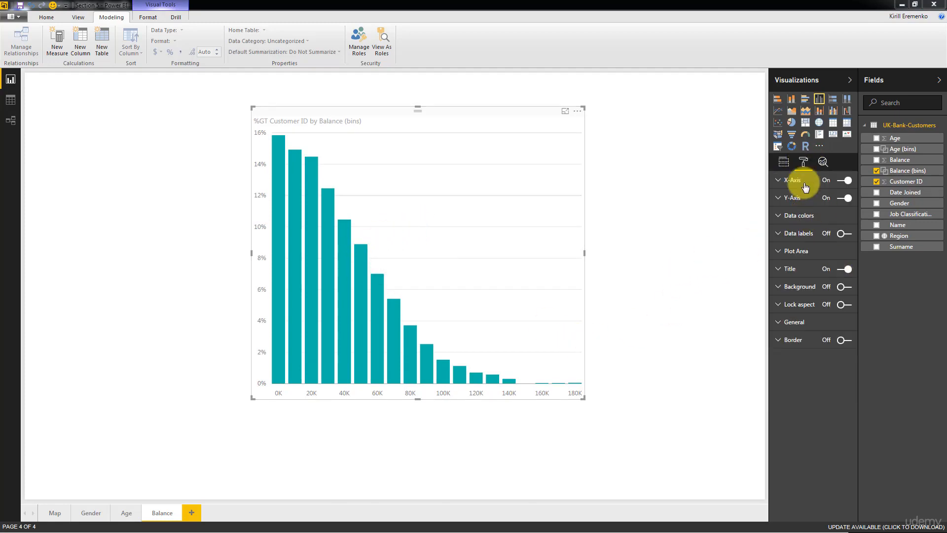
pyautogui.click(781, 234)
pyautogui.click(845, 235)
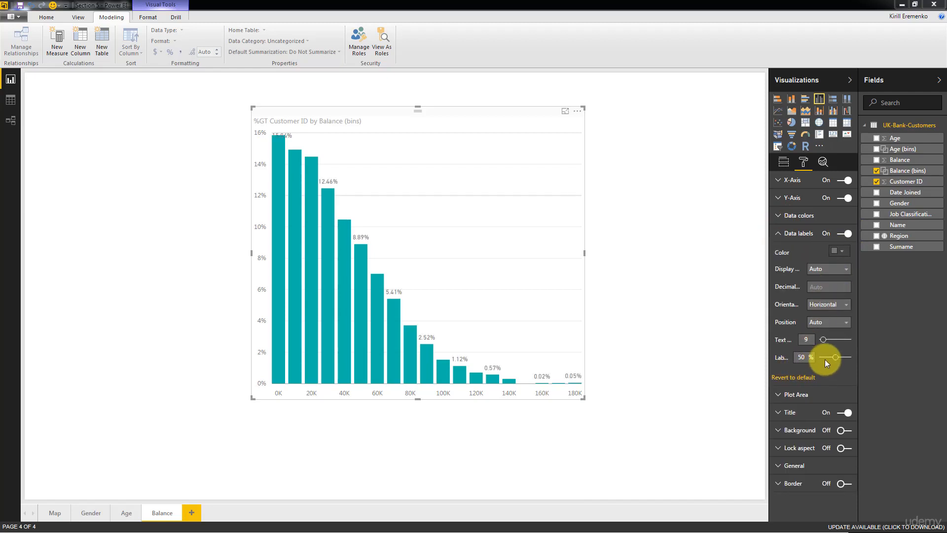
pyautogui.moveTo(836, 359)
pyautogui.mouseDown()
pyautogui.moveTo(868, 356)
pyautogui.moveTo(834, 357)
pyautogui.mouseUp()
pyautogui.moveTo(835, 364); pyautogui.dragTo(887, 377)
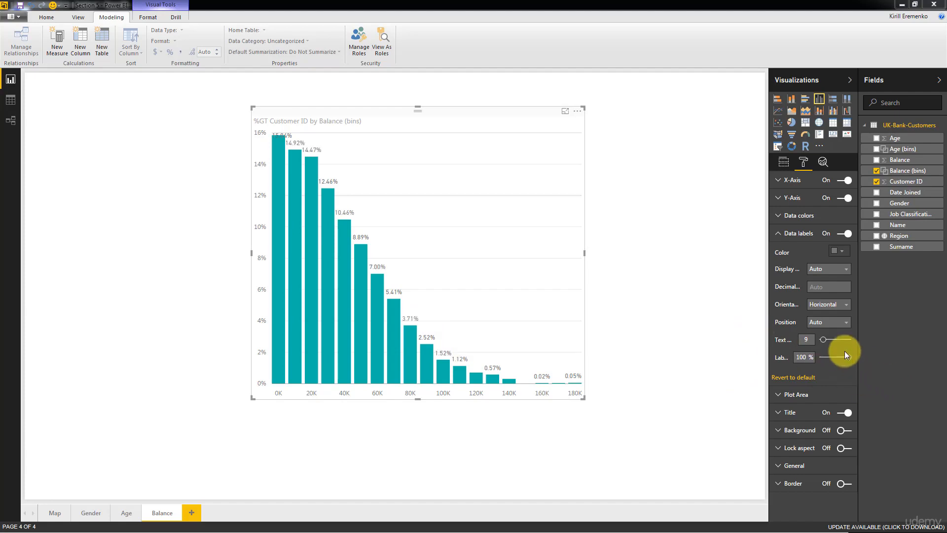
# - Set the data labels' text size to 12 and their decimal places to 0
pyautogui.moveTo(824, 339); pyautogui.dragTo(826, 339)
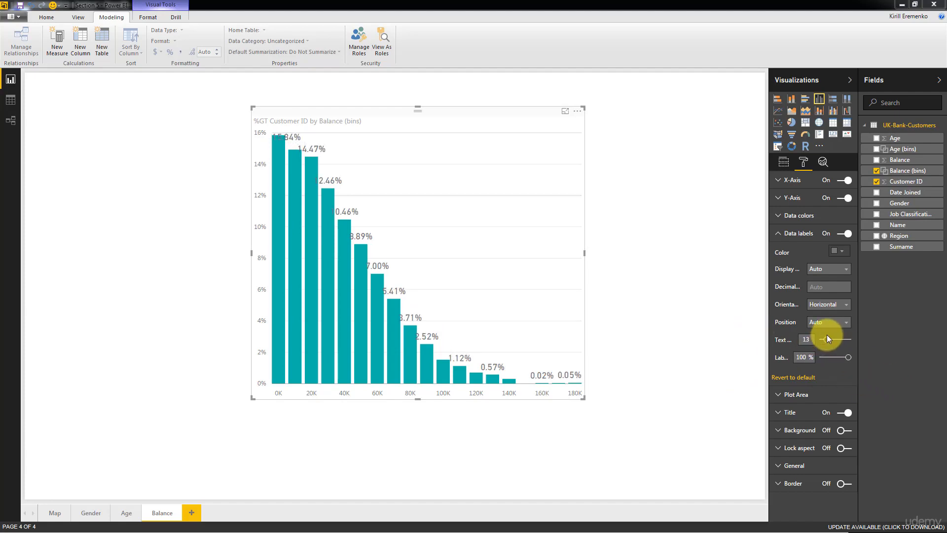
pyautogui.click(826, 288)
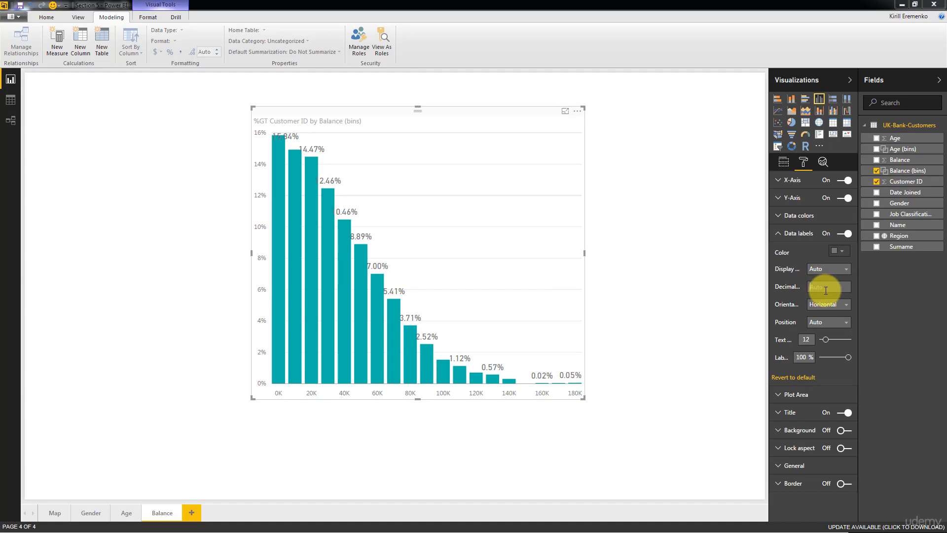
pyautogui.write('0')
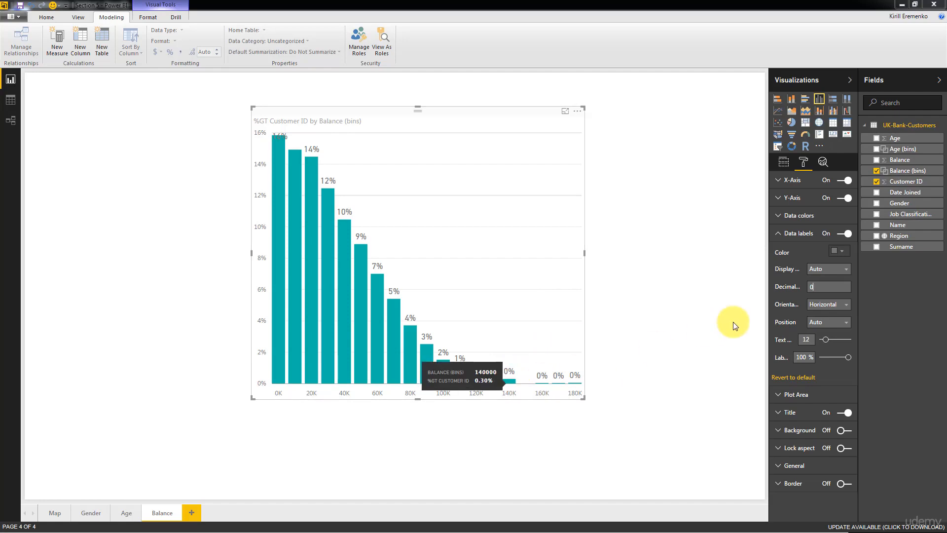
# - Try the data labels with 1 and 2 decimal places and return them to 0
pyautogui.doubleClick(841, 287)
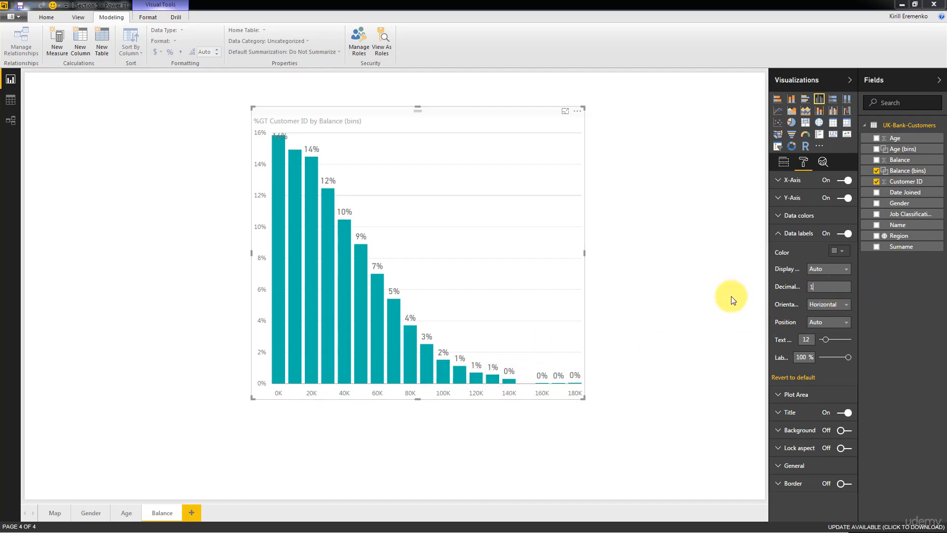
pyautogui.write('1')
pyautogui.press('BackSpace')
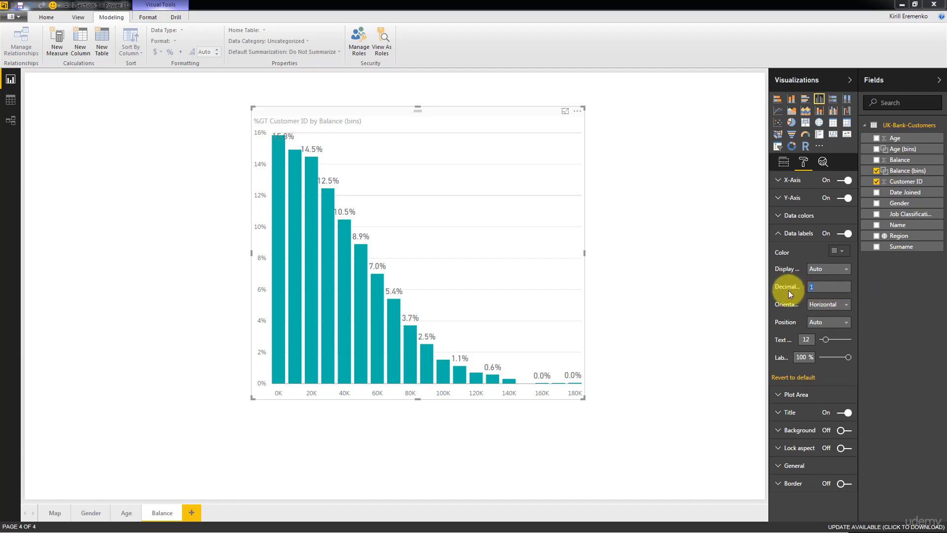
pyautogui.write('2')
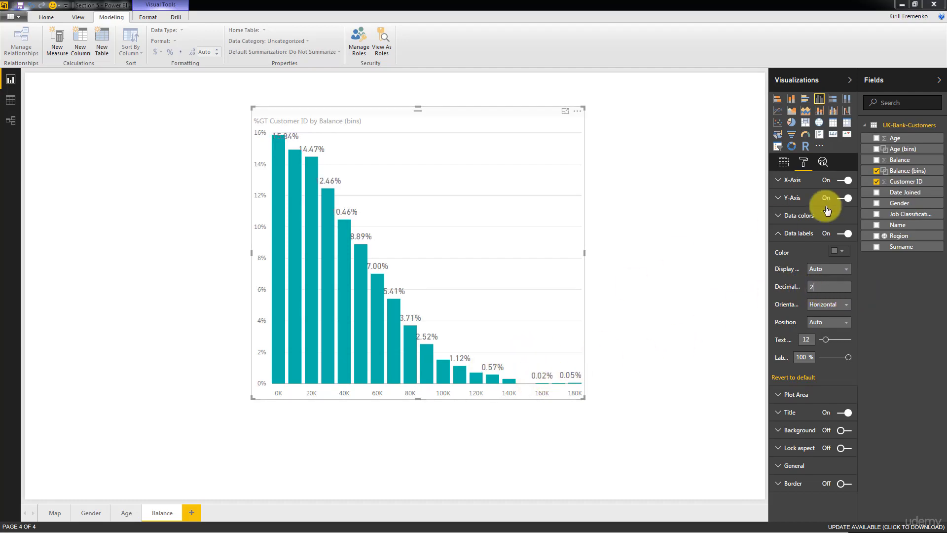
pyautogui.moveTo(839, 286); pyautogui.dragTo(772, 289)
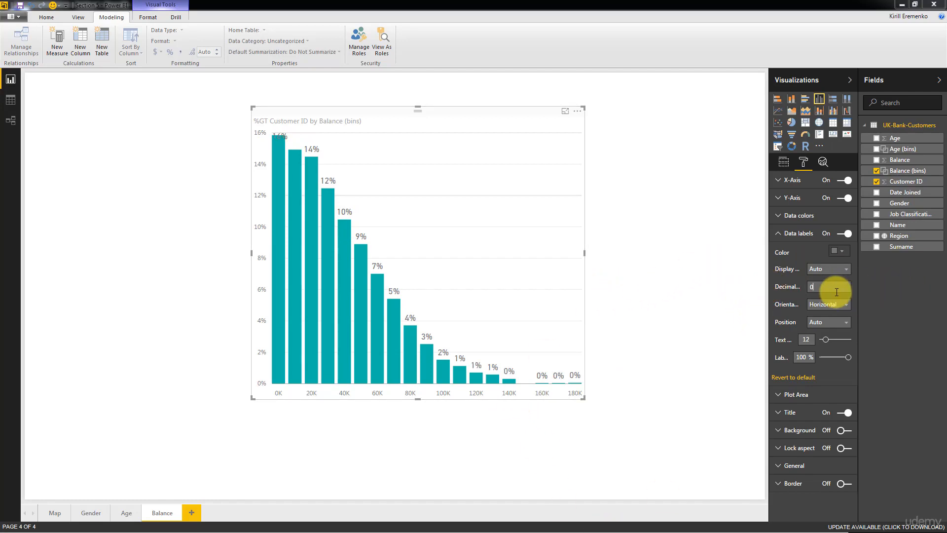
pyautogui.click(811, 217)
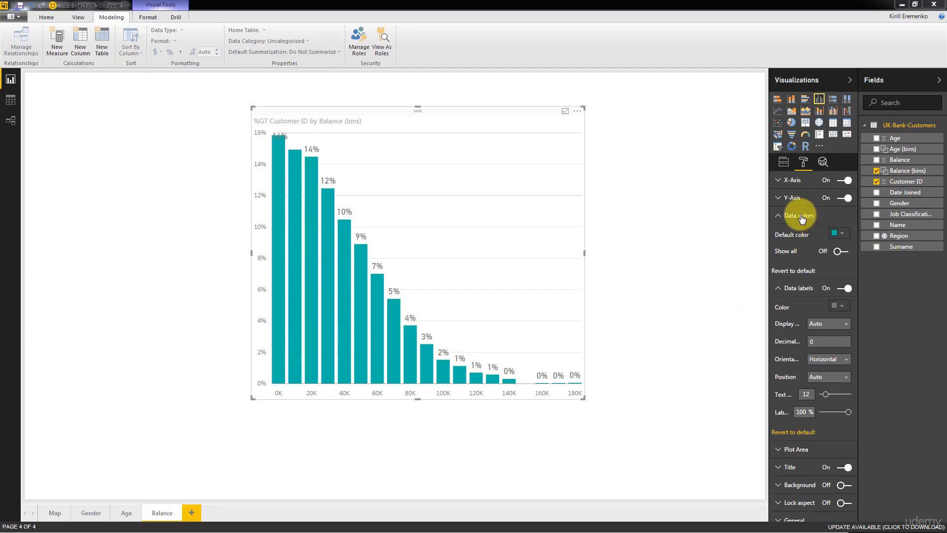
pyautogui.click(840, 235)
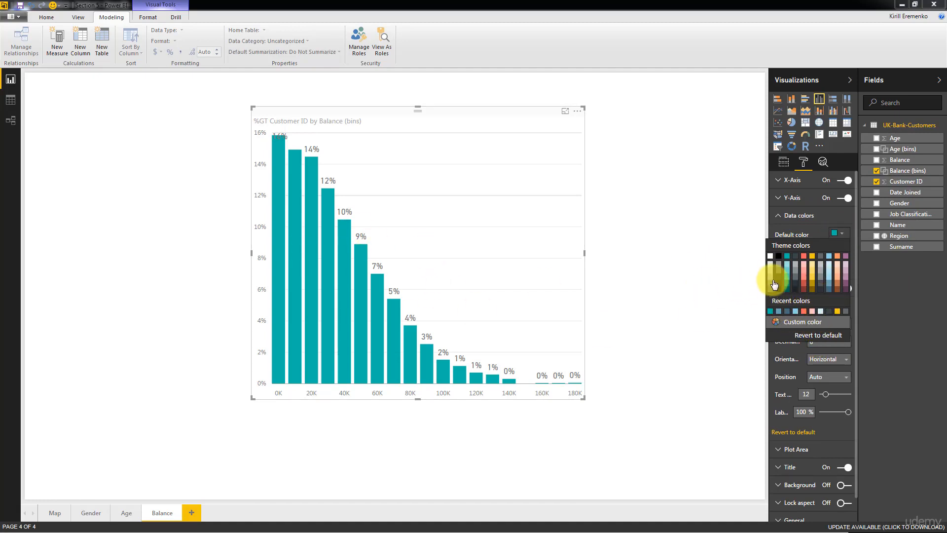
pyautogui.click(661, 304)
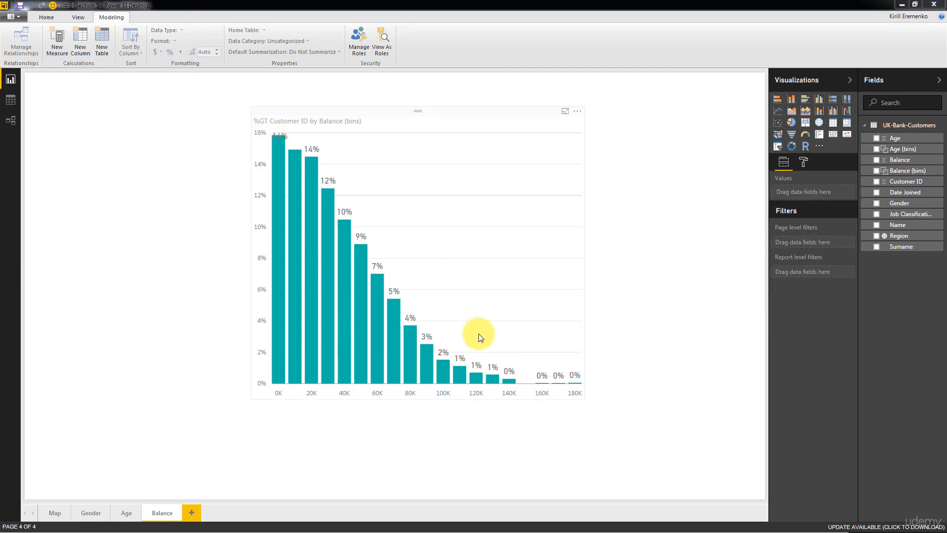
# - Move the balance chart to the upper-left area of its page, comparing its placement with the chart on the Age page
pyautogui.moveTo(516, 112); pyautogui.dragTo(328, 99)
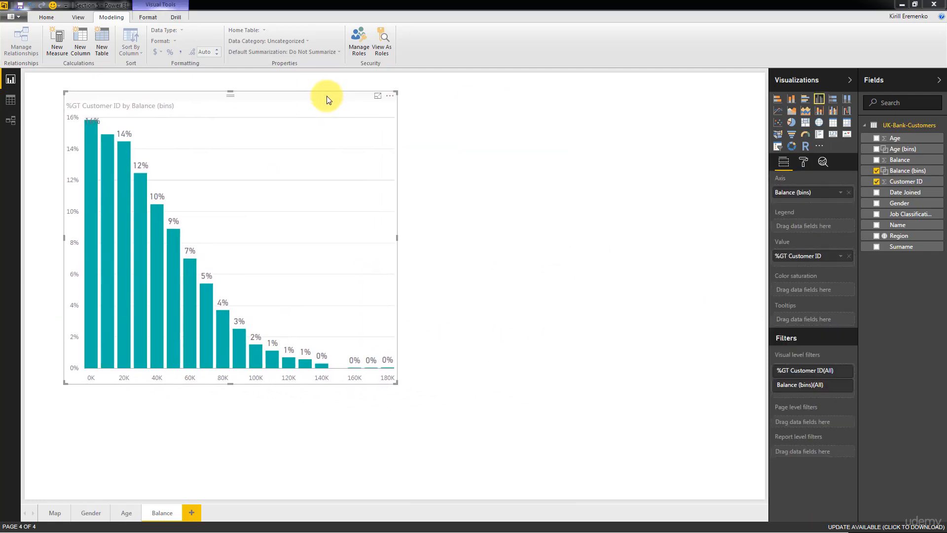
pyautogui.click(132, 513)
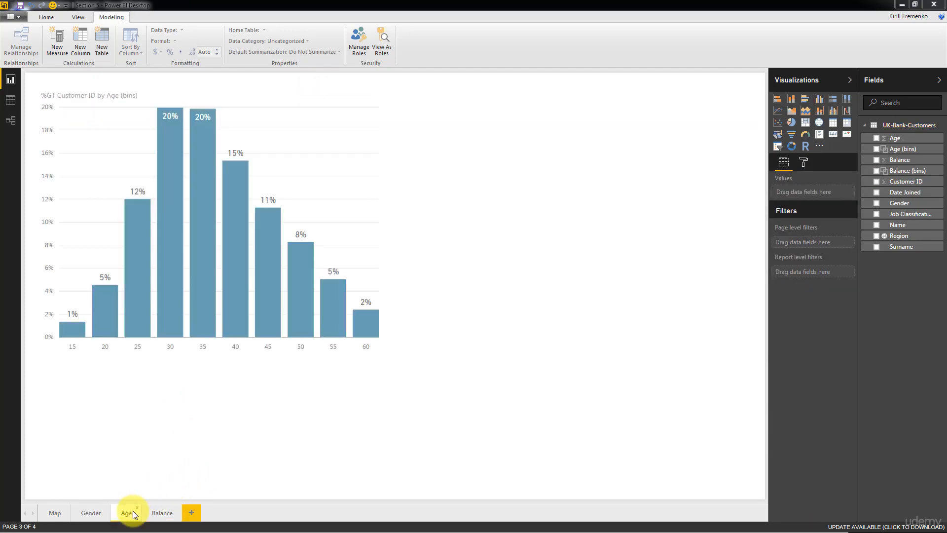
pyautogui.click(170, 513)
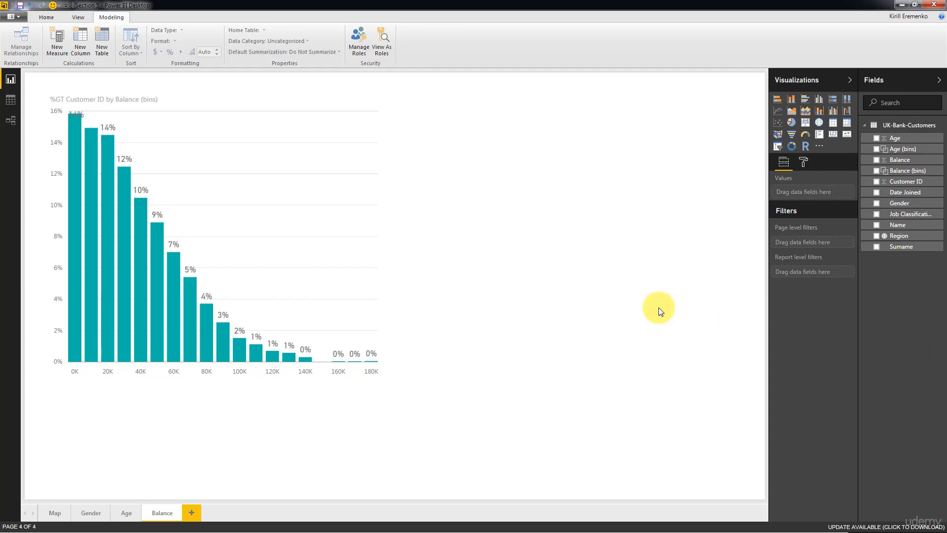
# - Review the Age, Gender and Map report pages and return to the Balance page
pyautogui.click(124, 513)
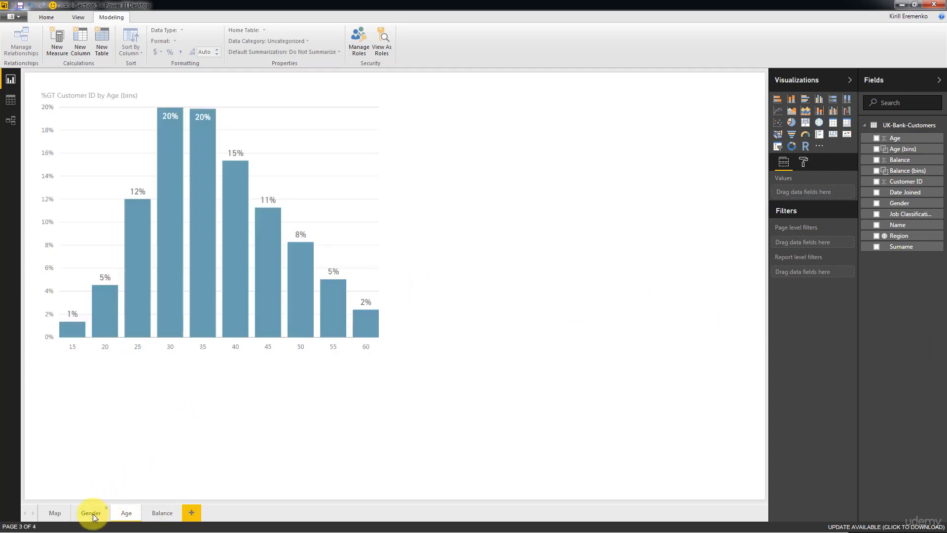
pyautogui.click(75, 514)
pyautogui.click(70, 515)
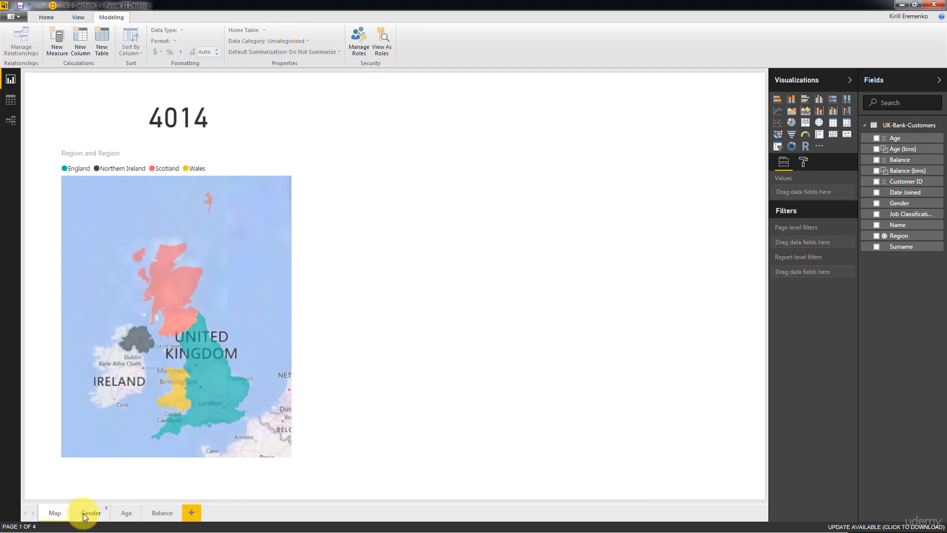
pyautogui.click(88, 514)
pyautogui.click(129, 515)
pyautogui.click(159, 518)
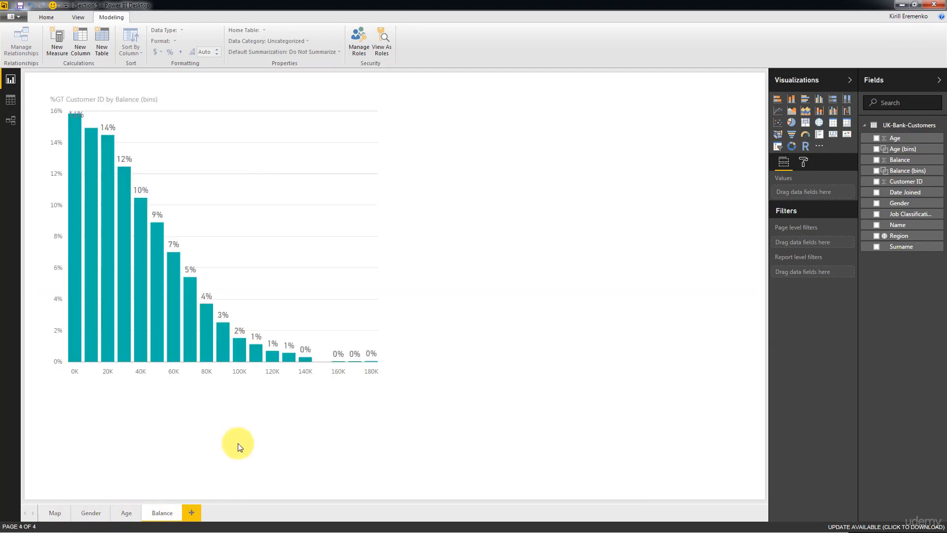